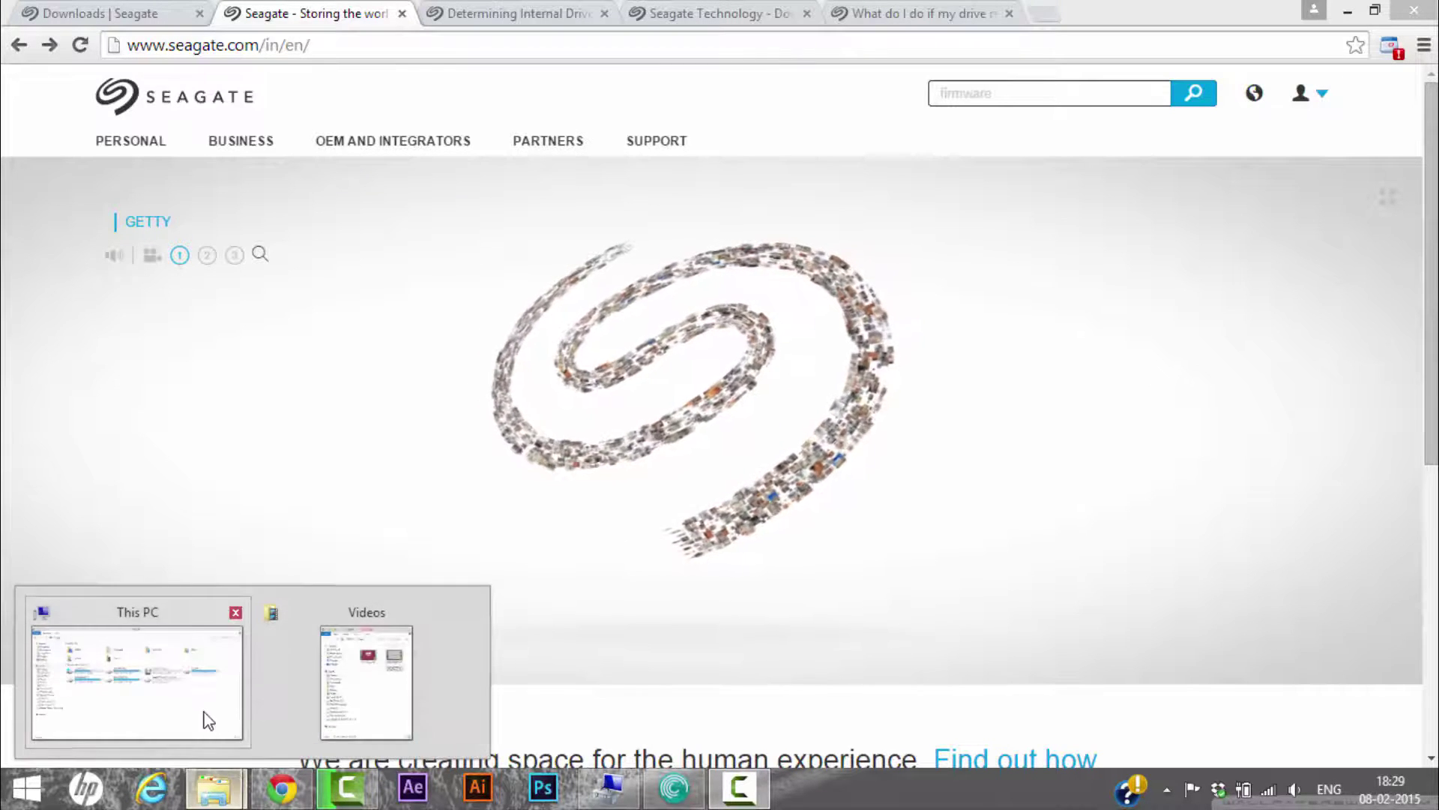
Bring the This PC window showing Backup Plus Drive (J:) to the front.
click(206, 720)
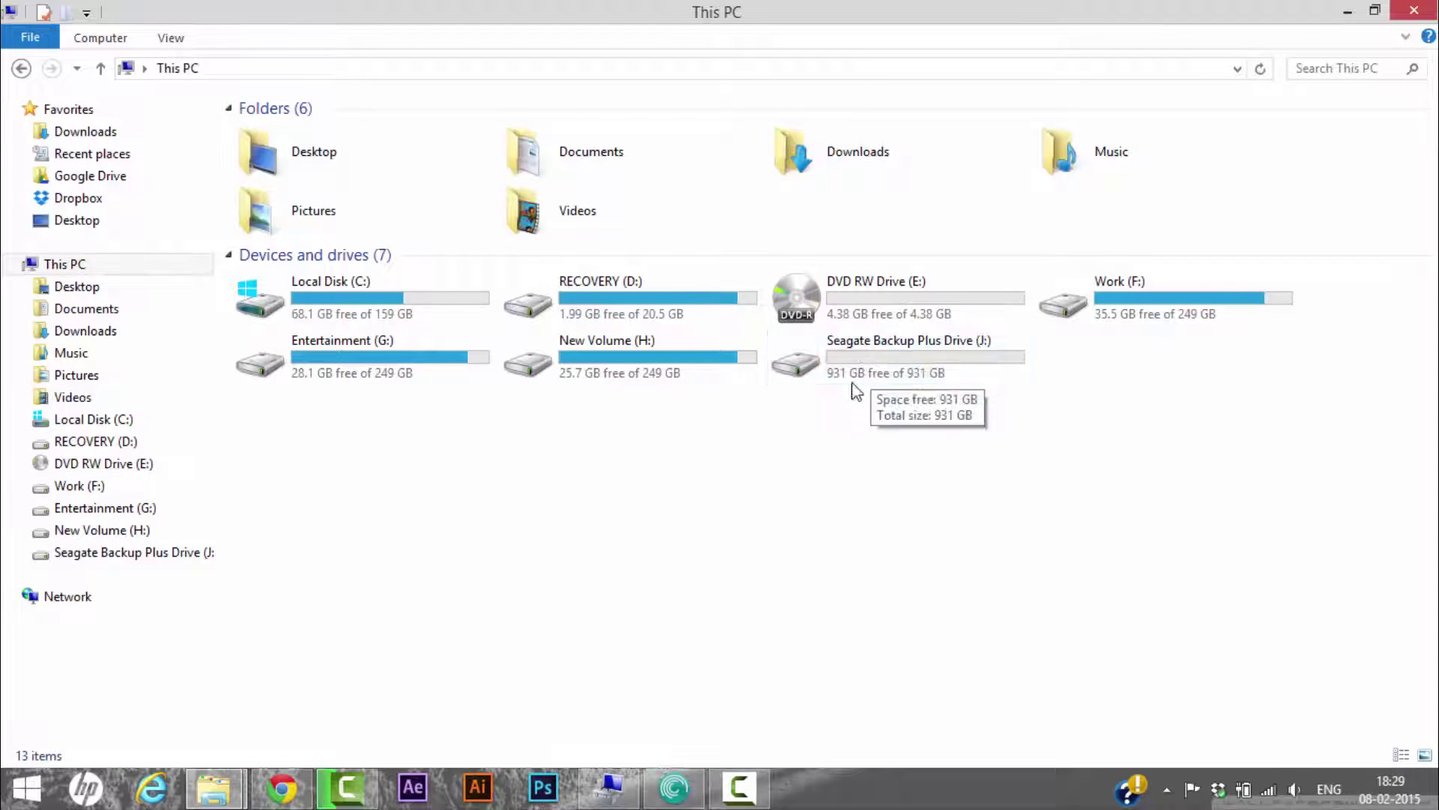
Launch Seagate Dashboard and select the Backup Plus 931 GB drive under Storage Devices.
click(681, 787)
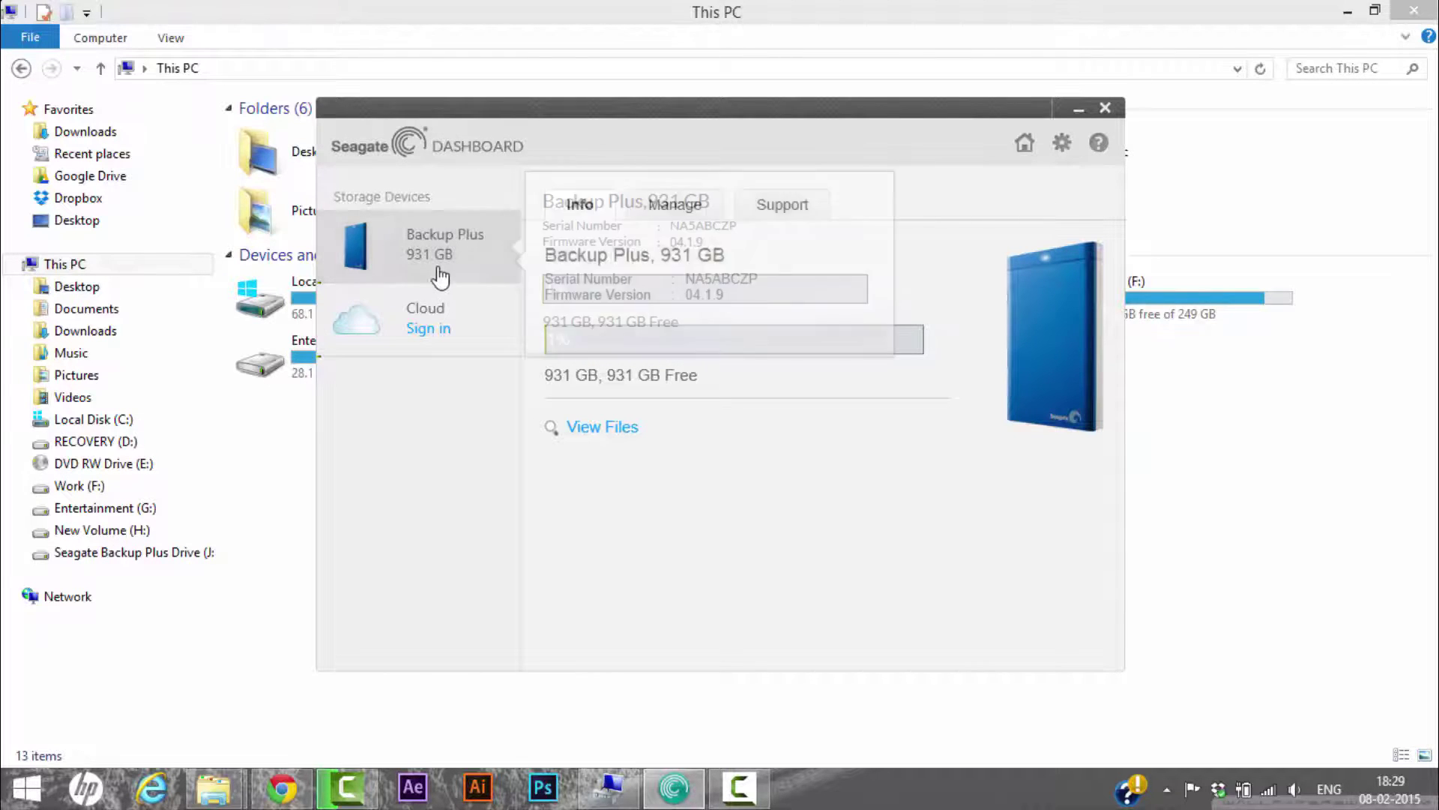
mouse_move(427, 244)
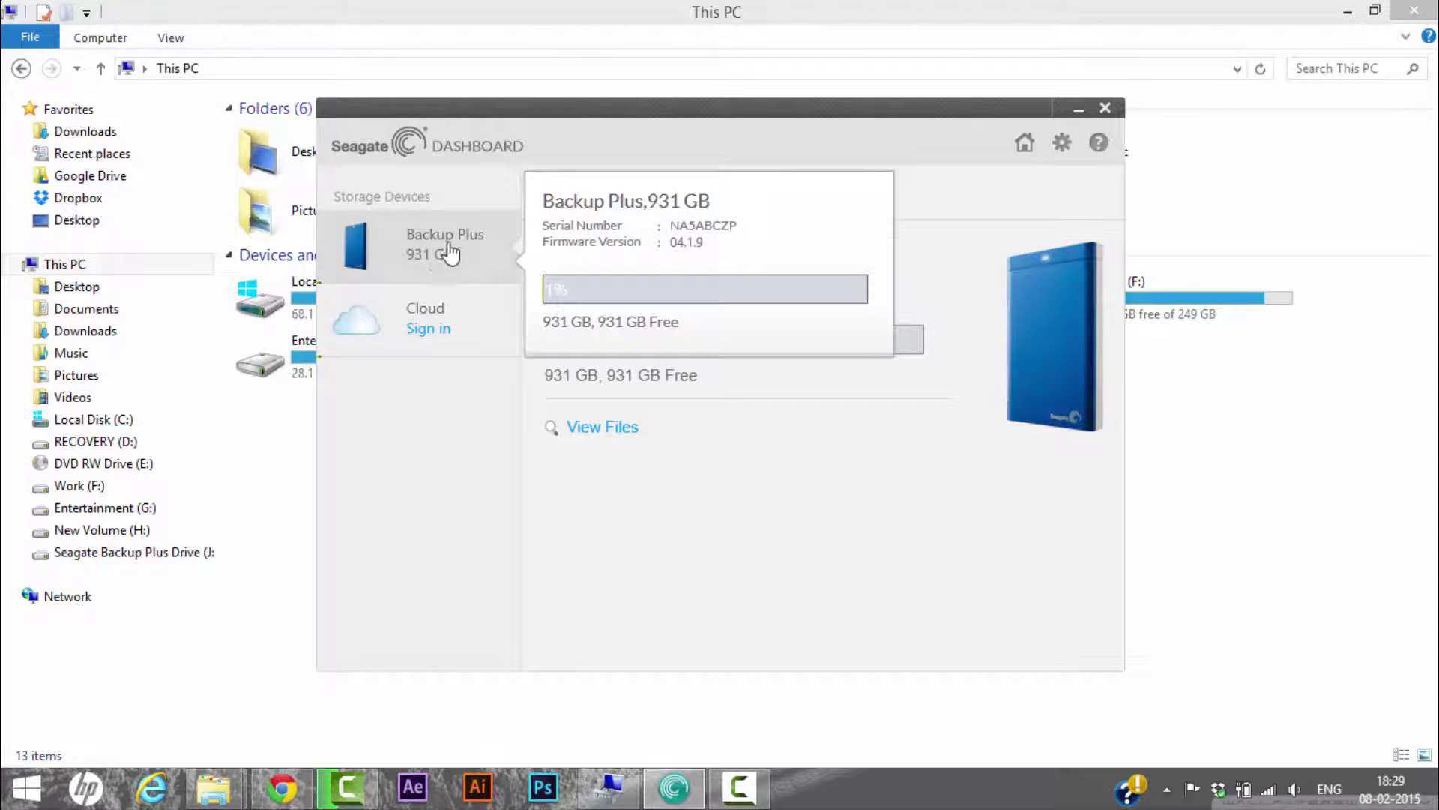
click(417, 259)
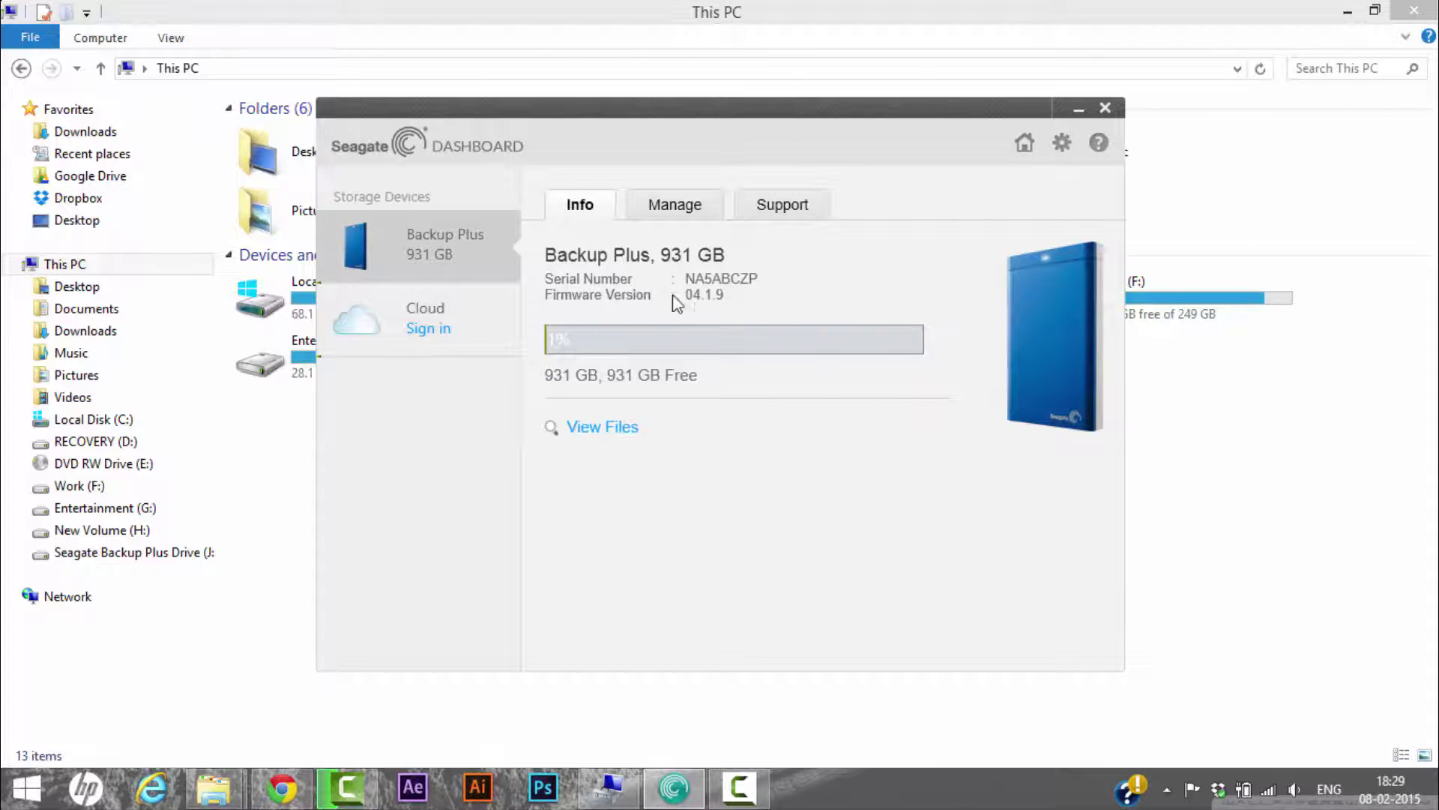
Start a drive test on the Backup Plus drive from the Manage tab.
click(684, 211)
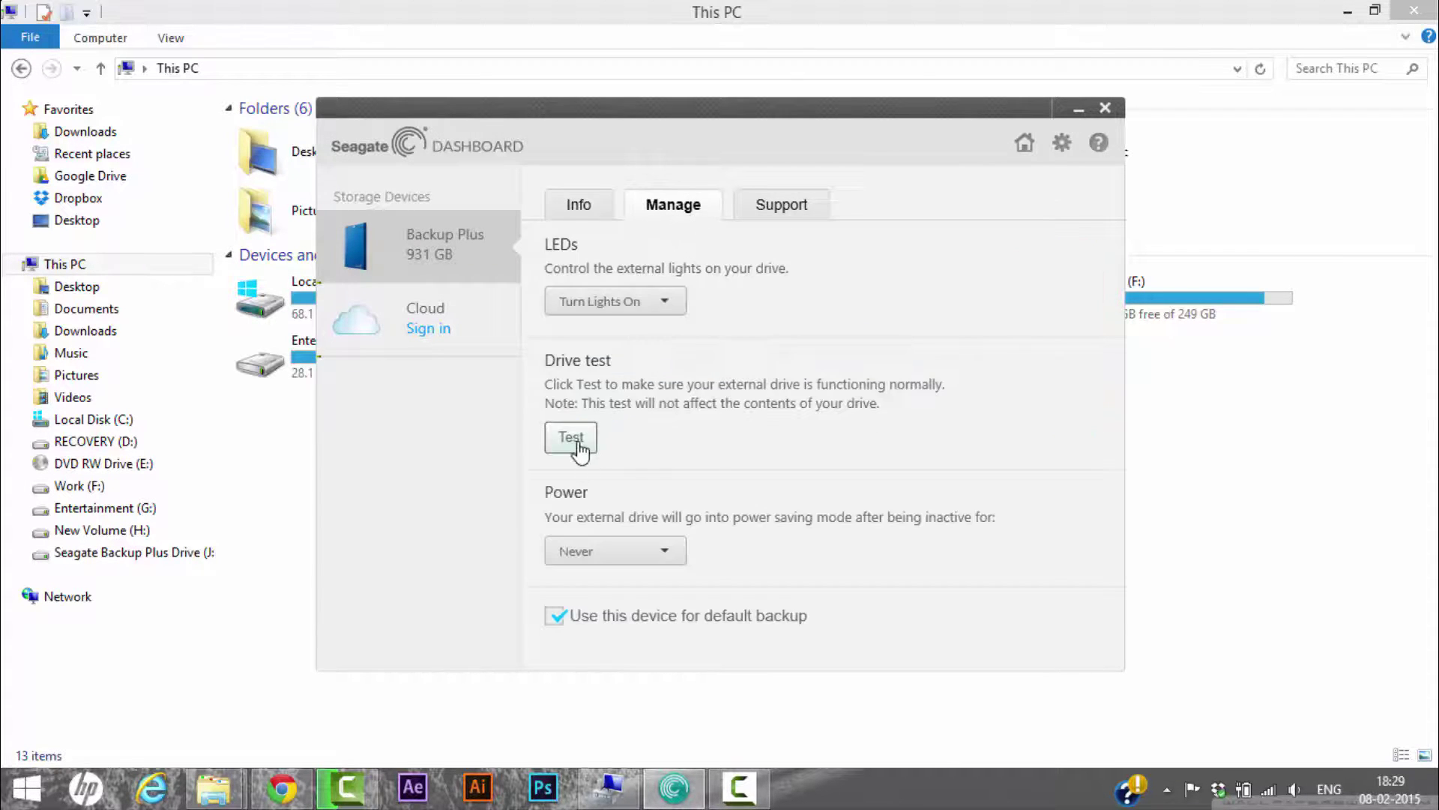
mouse_move(571, 438)
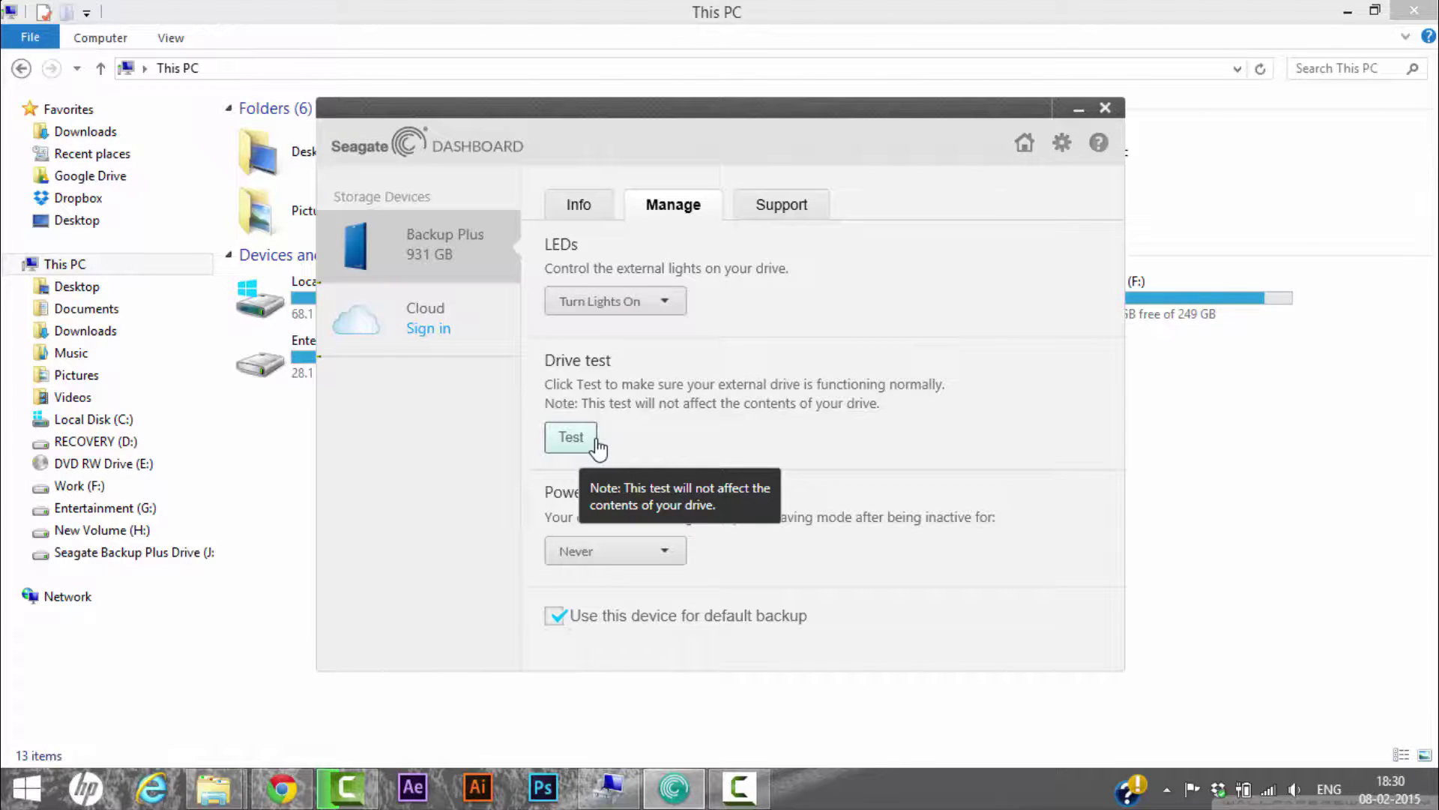
click(596, 442)
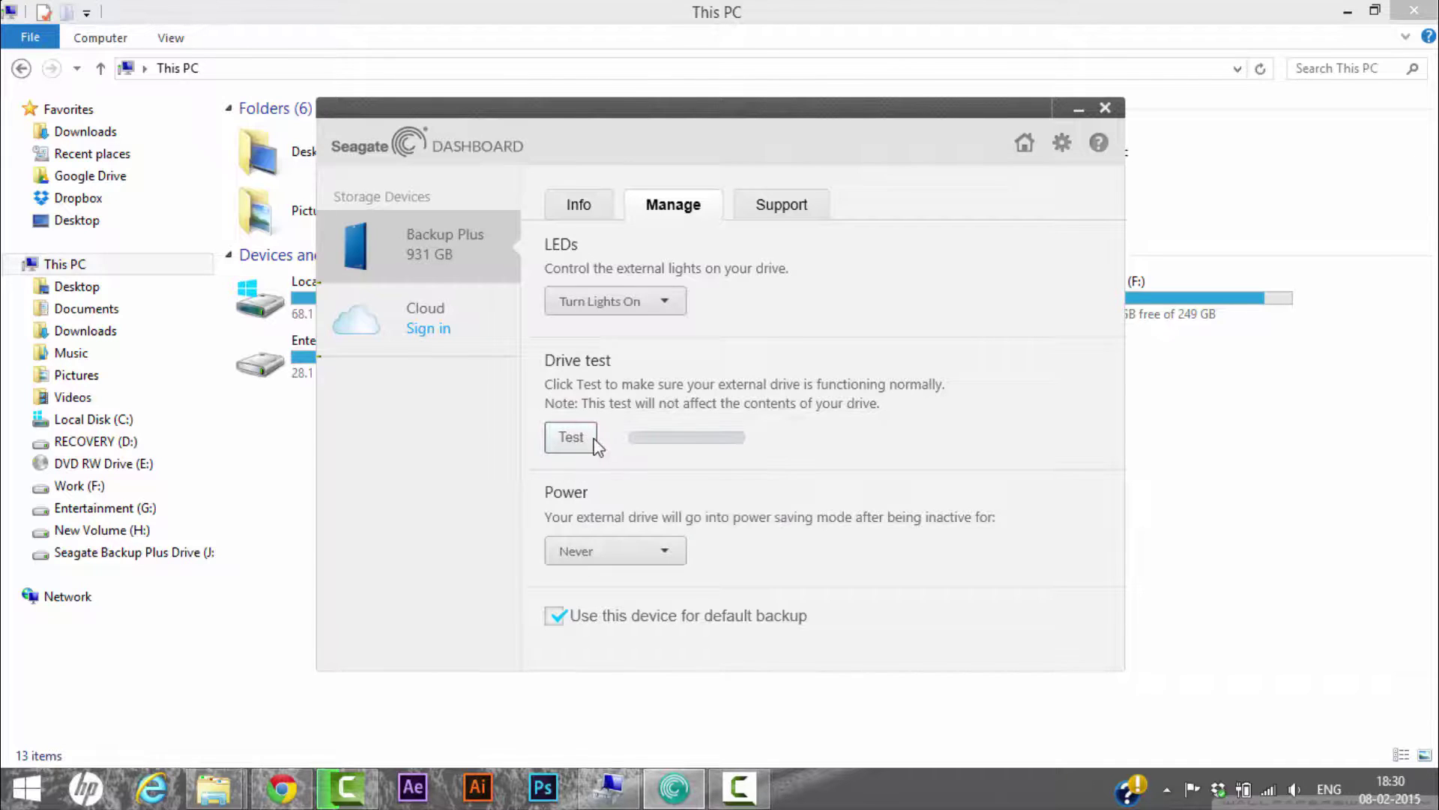